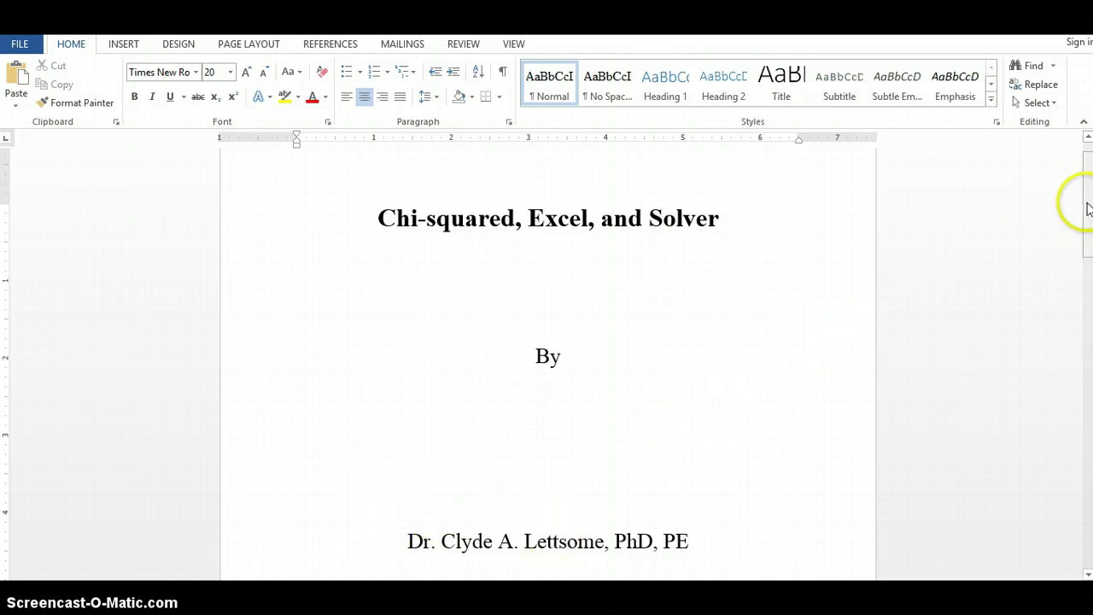
Step: Read the chi-squared definition in the Word document and switch to the Curve-fitting-example workbook in Excel
left_click_drag(1086, 208, 1088, 415)
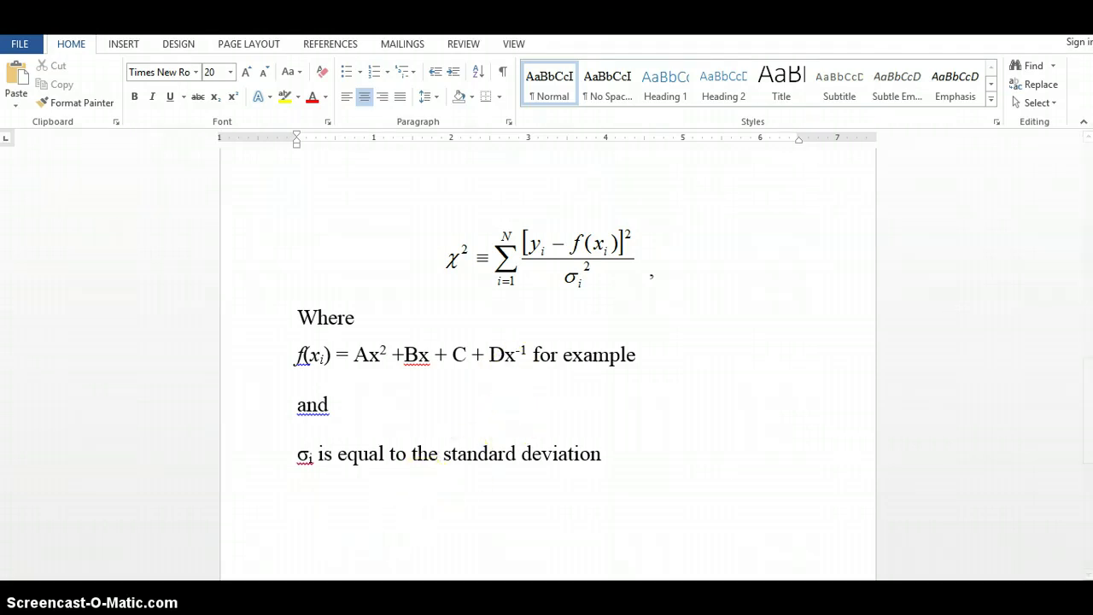
left_click(310, 524)
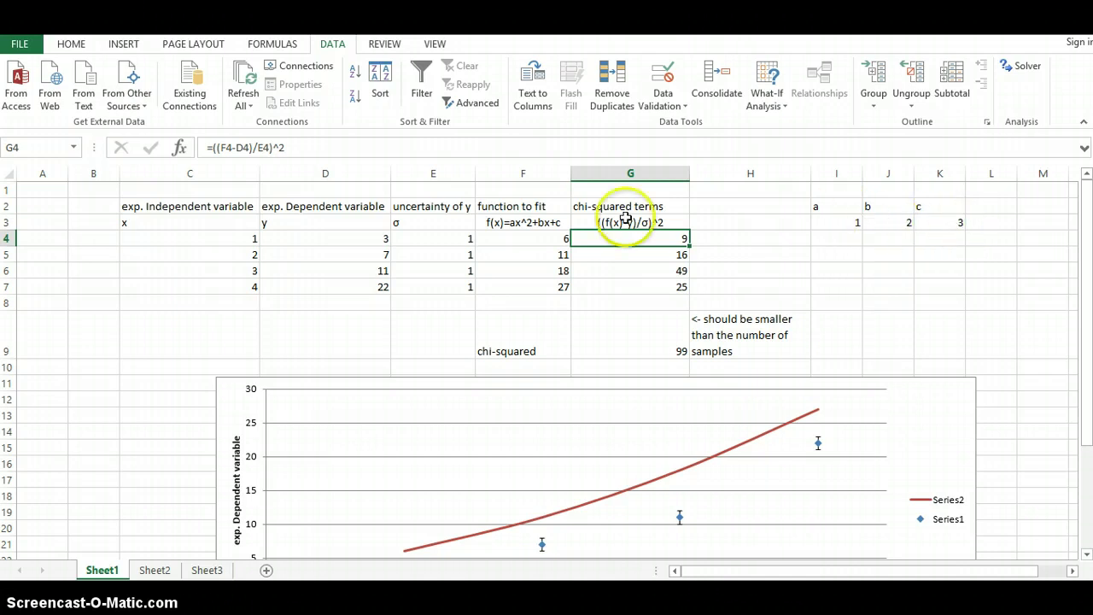
Step: Examine the fit-function formulas for f(x)=ax^2+bx+c in cells F4 through F7
left_click(532, 236)
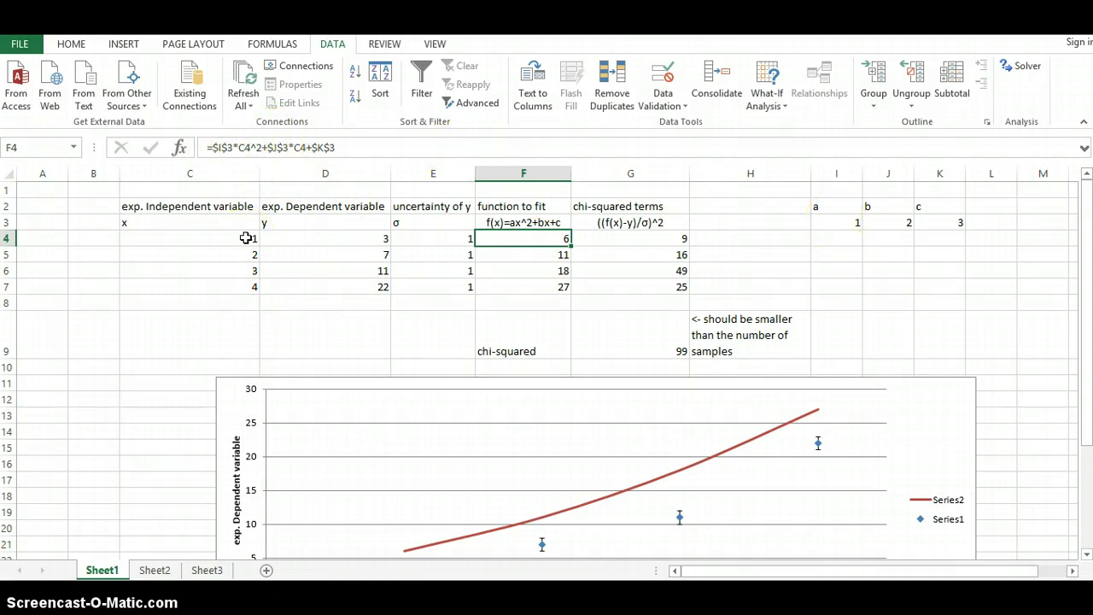
left_click(267, 158)
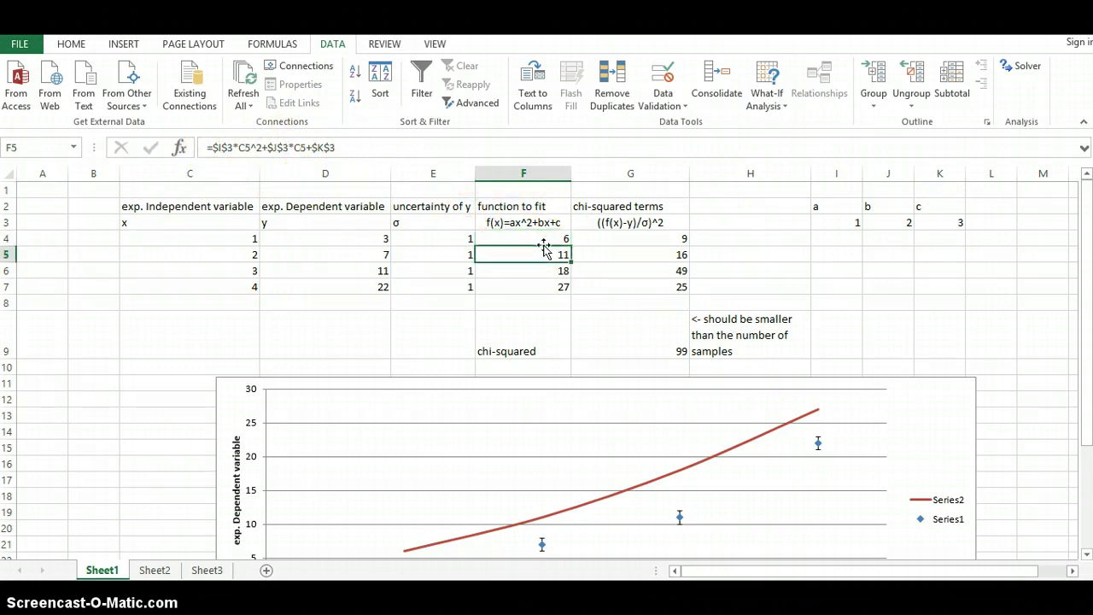
key("Down")
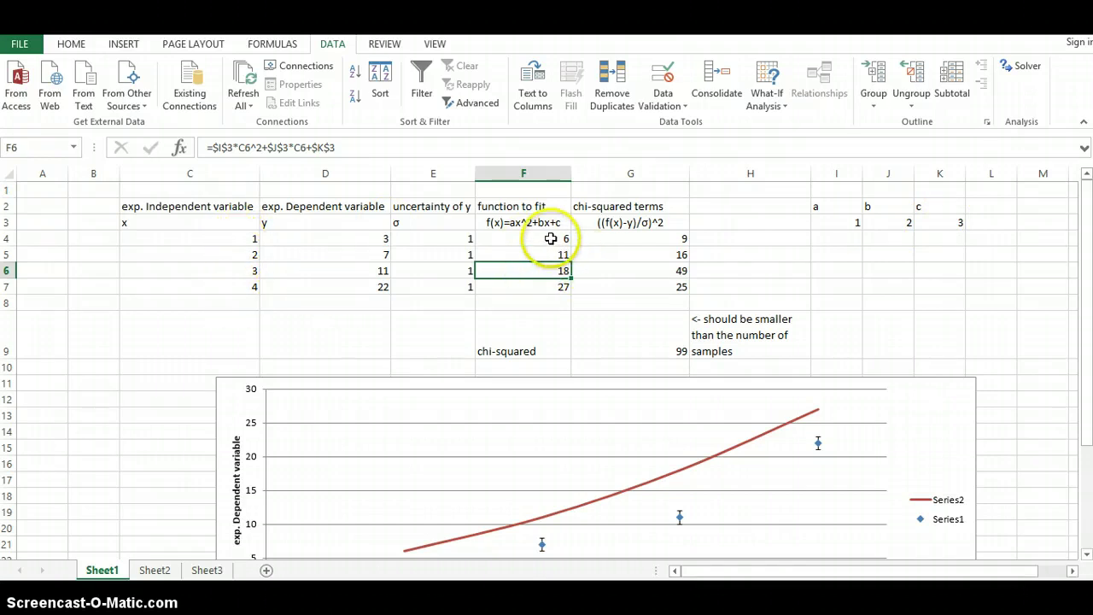
left_click(551, 238)
key("Down")
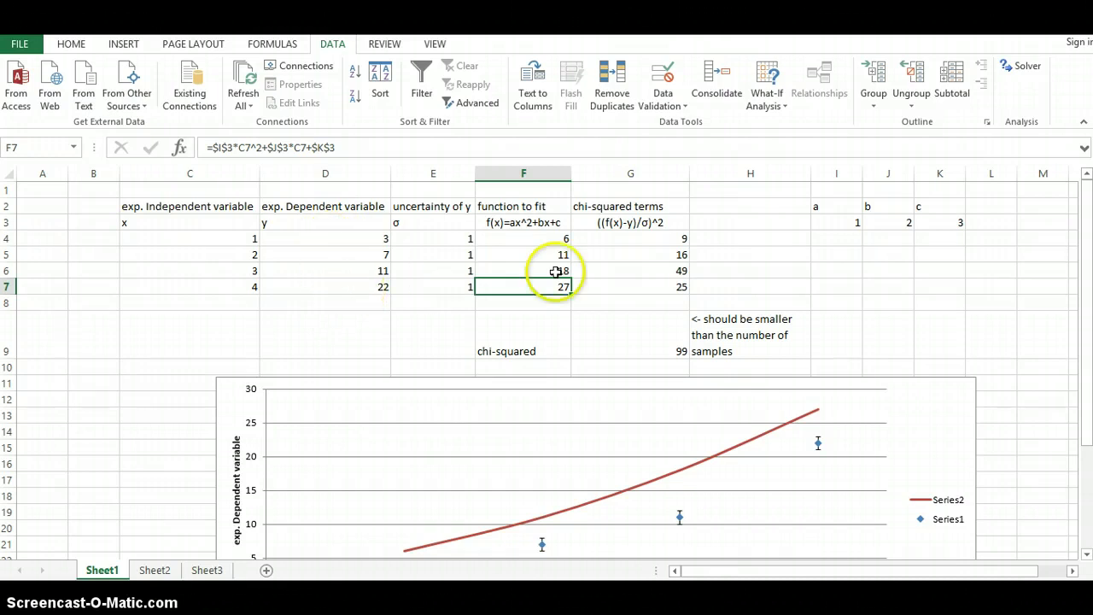
Step: Examine the chi-squared term formulas in G4 through G7 and the chi-squared sum formula in G9
left_click(628, 238)
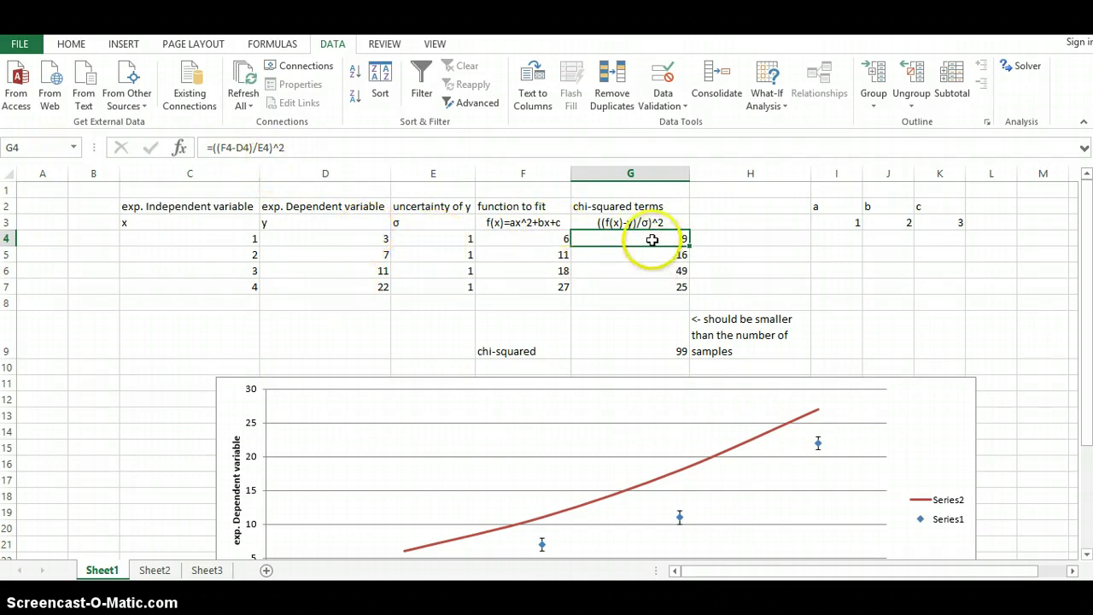
key("Down")
key("Down")
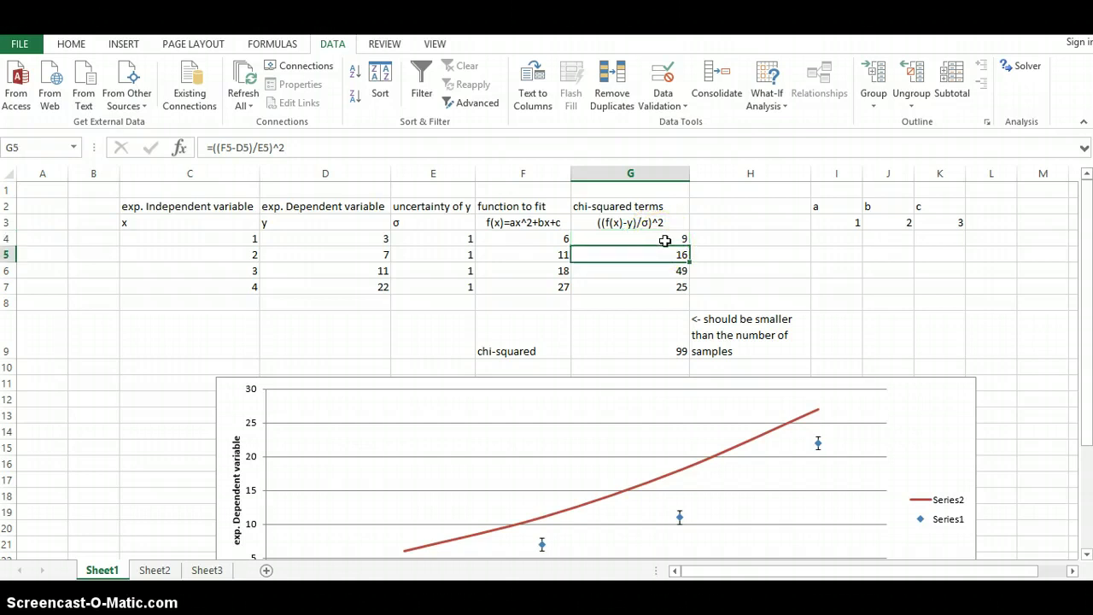
key("Down")
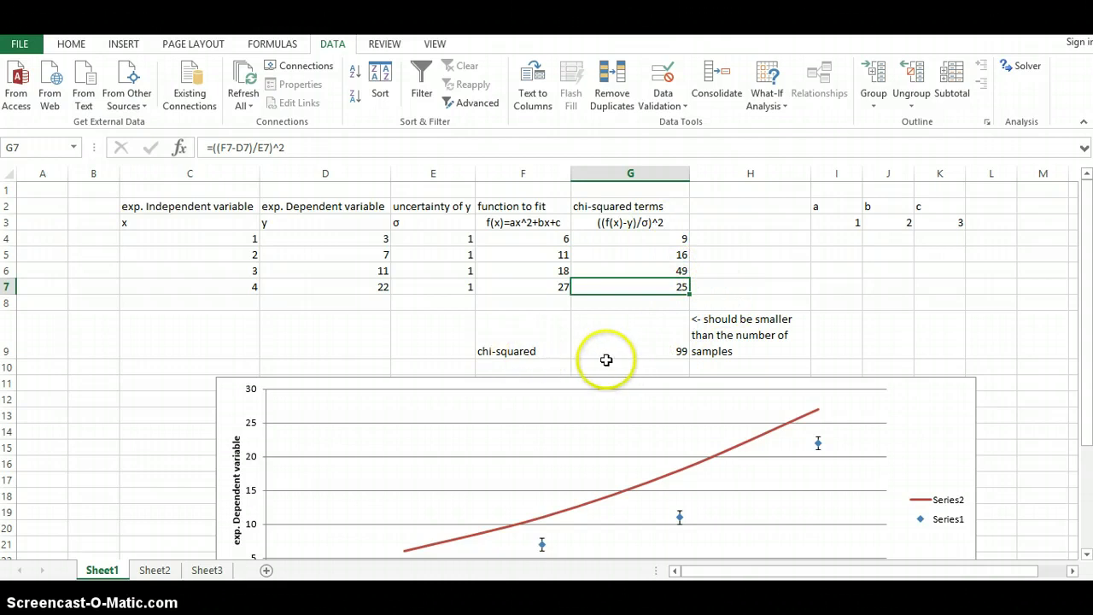
left_click(627, 346)
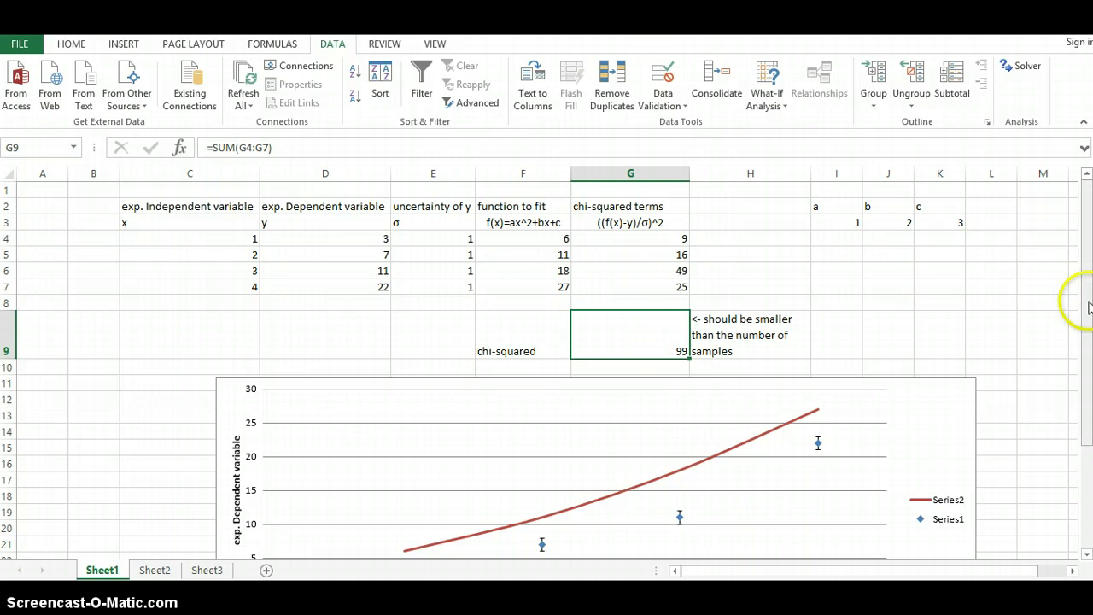
Step: Compare the fitted curve on the chart with the data points, error bars and the starting parameters a, b and c
left_click_drag(1086, 301, 1087, 359)
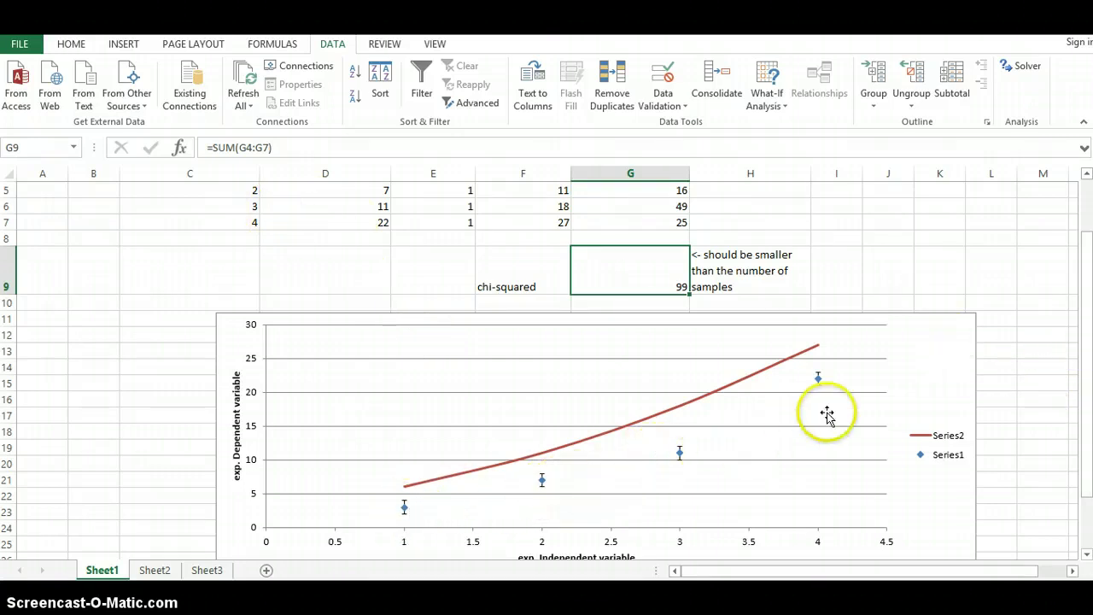
left_click_drag(1089, 427, 1088, 415)
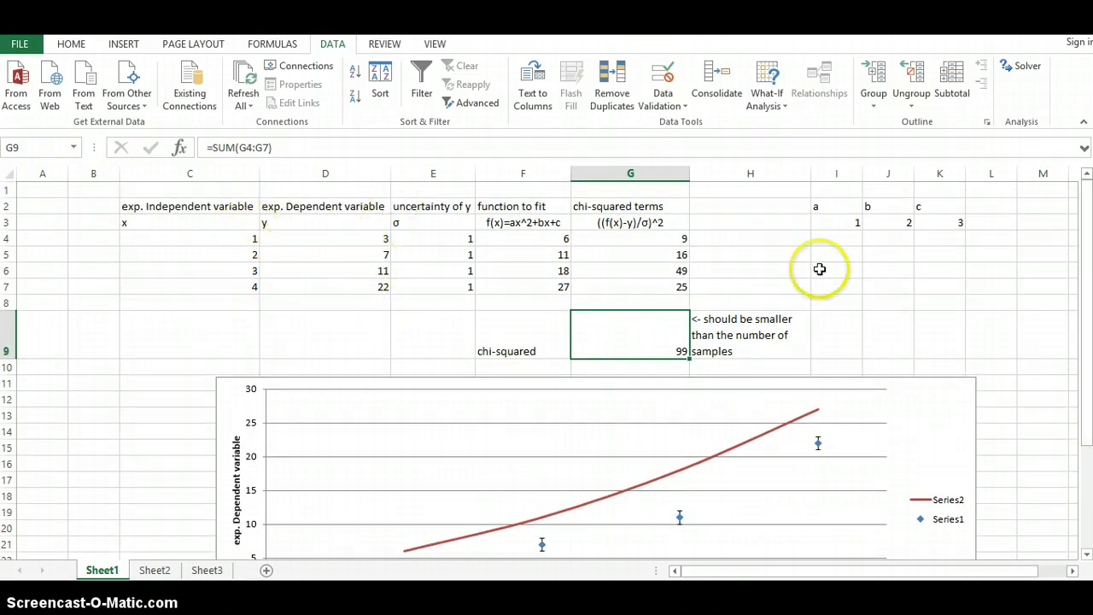
left_click_drag(1089, 318, 1088, 333)
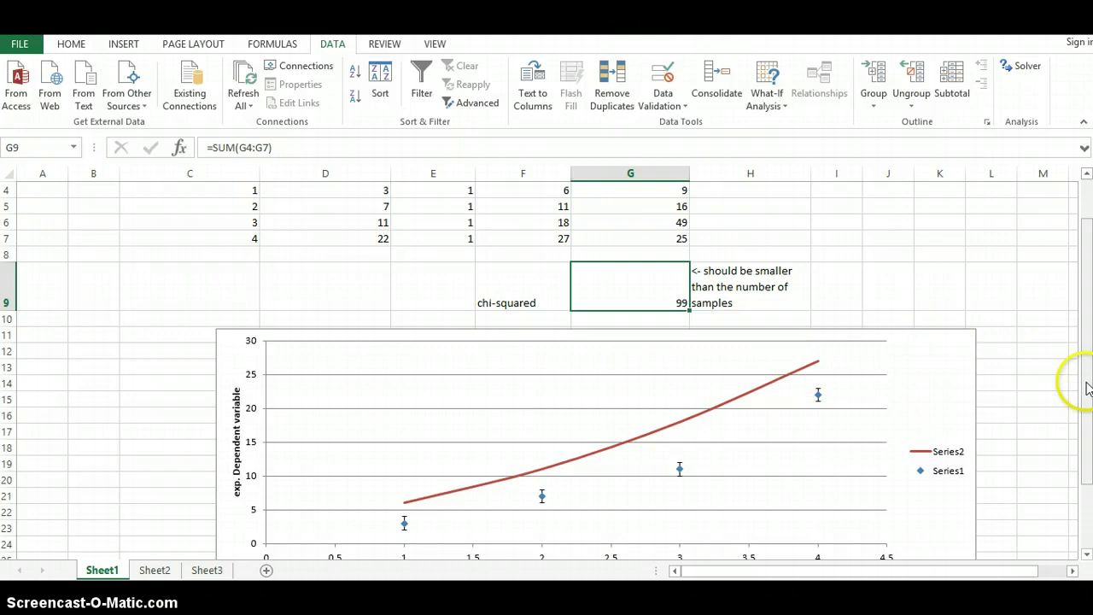
left_click_drag(1087, 384, 1087, 379)
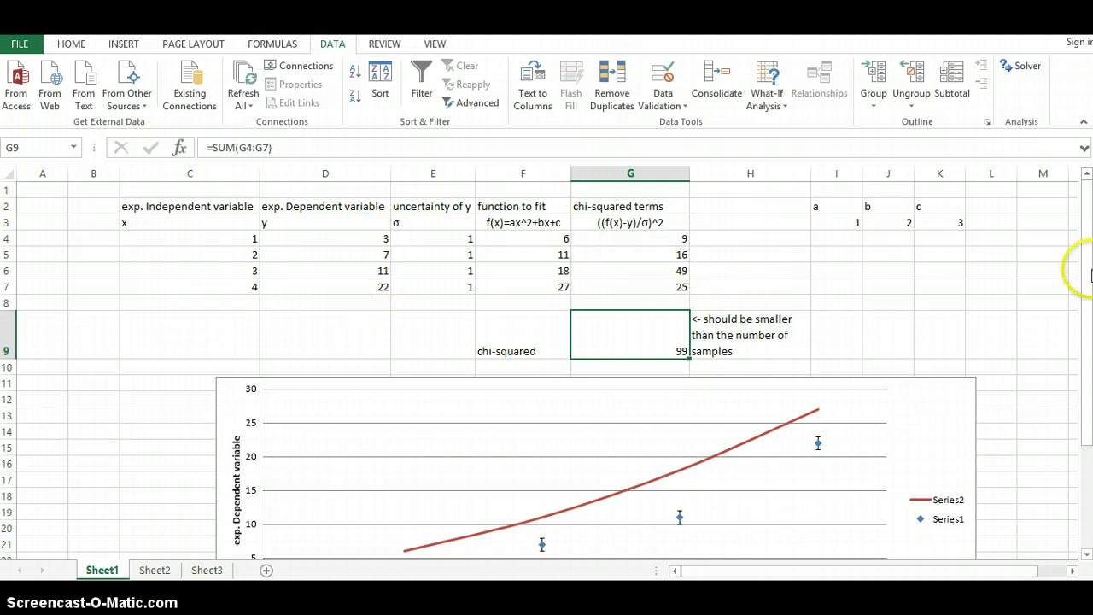
left_click_drag(1090, 274, 1087, 300)
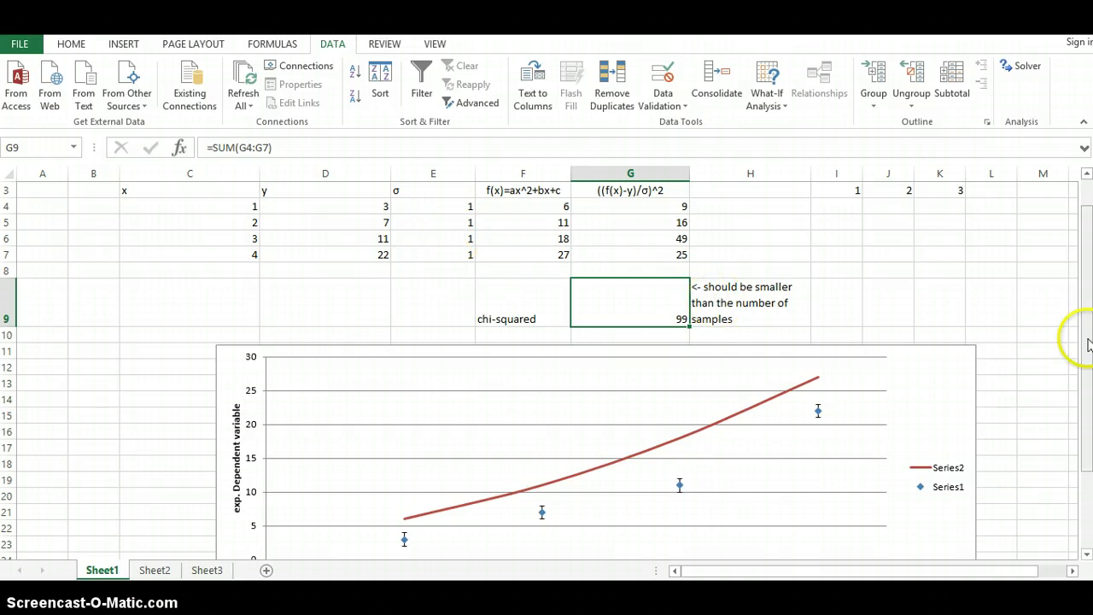
left_click_drag(1088, 338, 1088, 327)
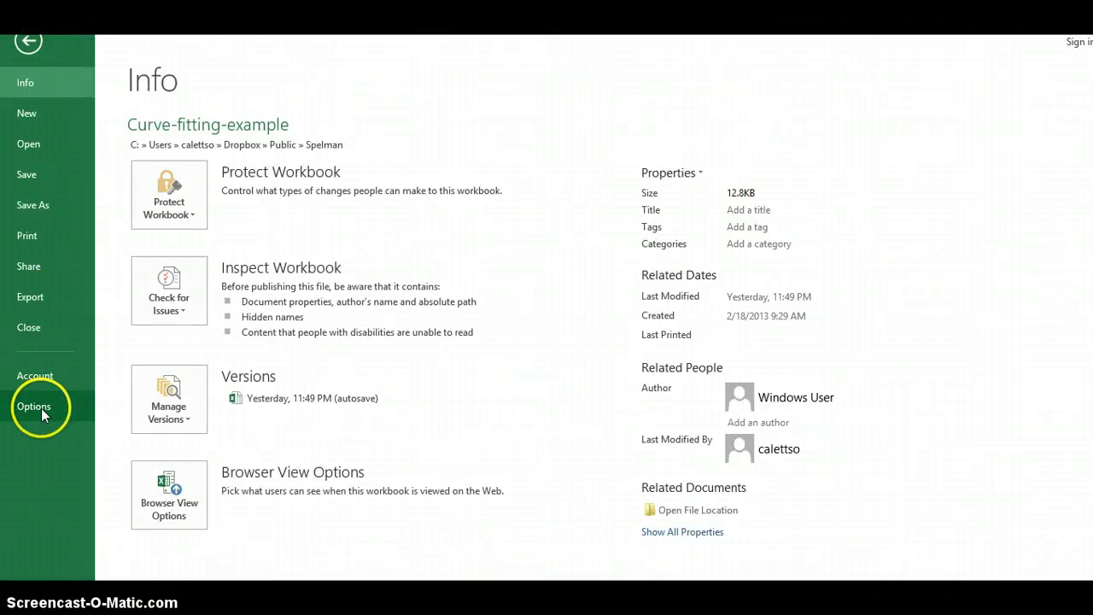
Step: Check in the Excel add-ins manager that the Solver Add-in is enabled, and close the manager
left_click(35, 408)
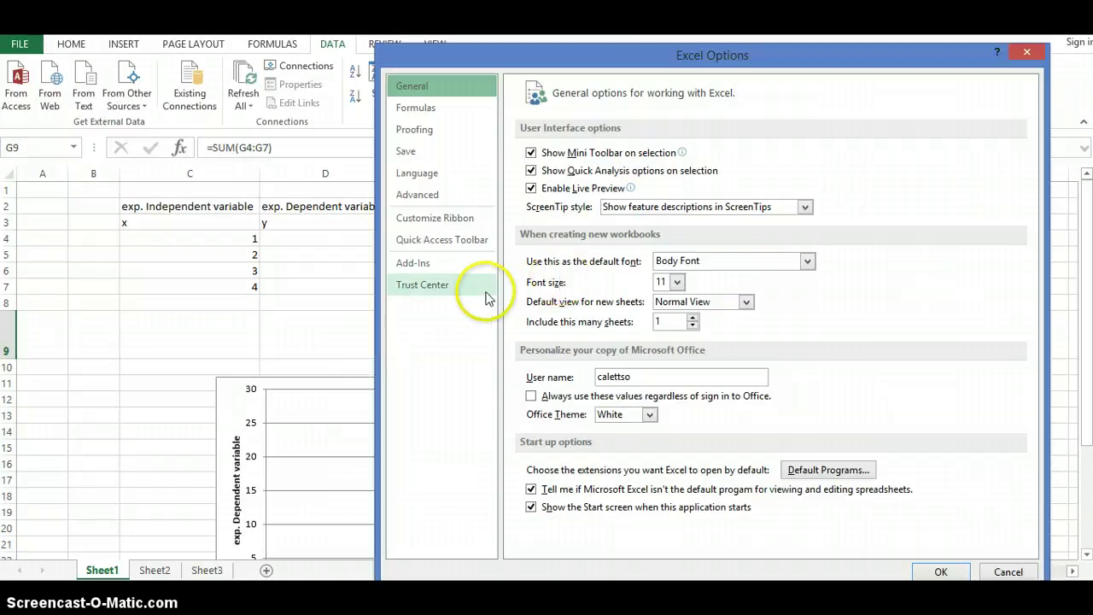
left_click(424, 270)
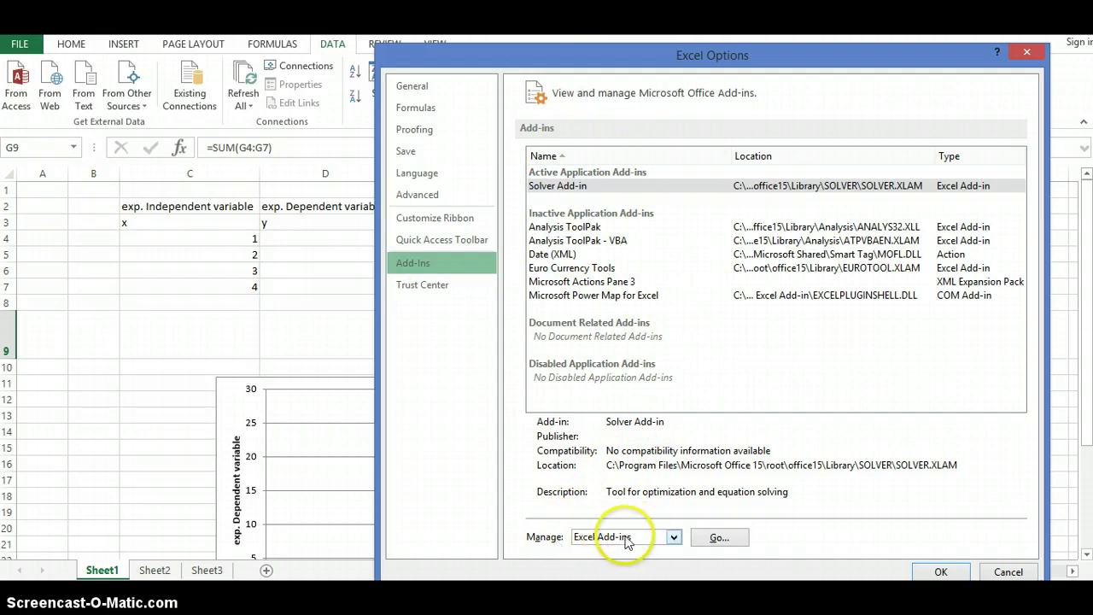
left_click(719, 538)
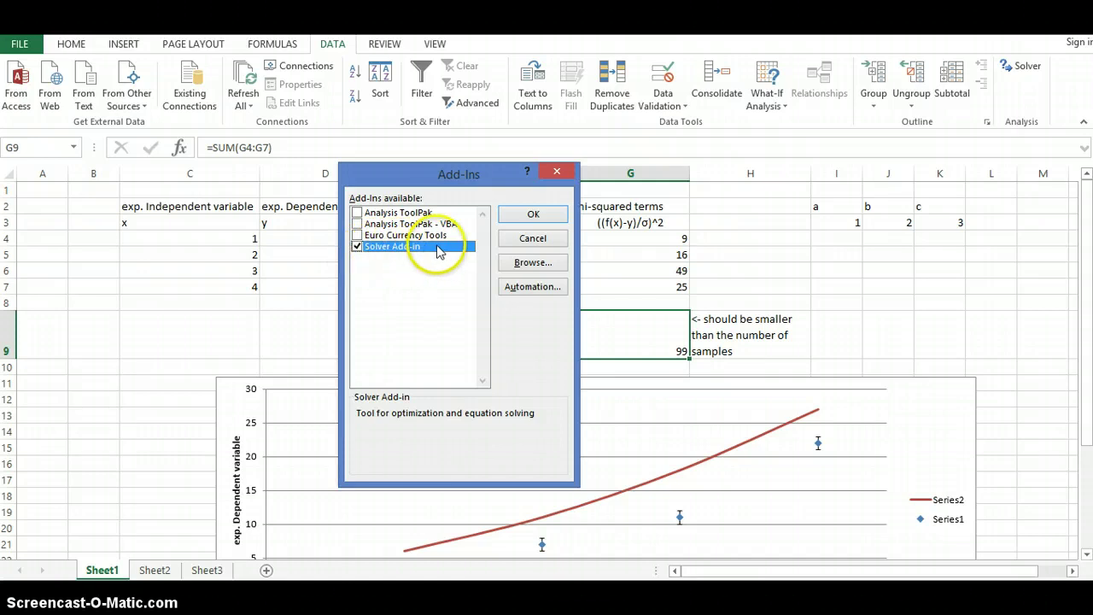
left_click(515, 218)
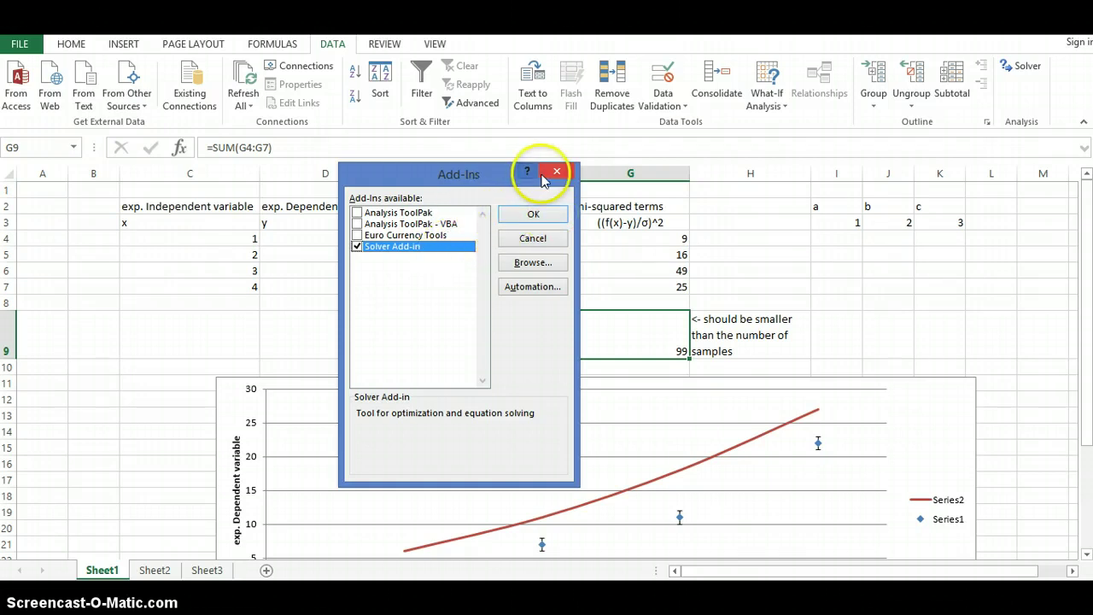
left_click(548, 176)
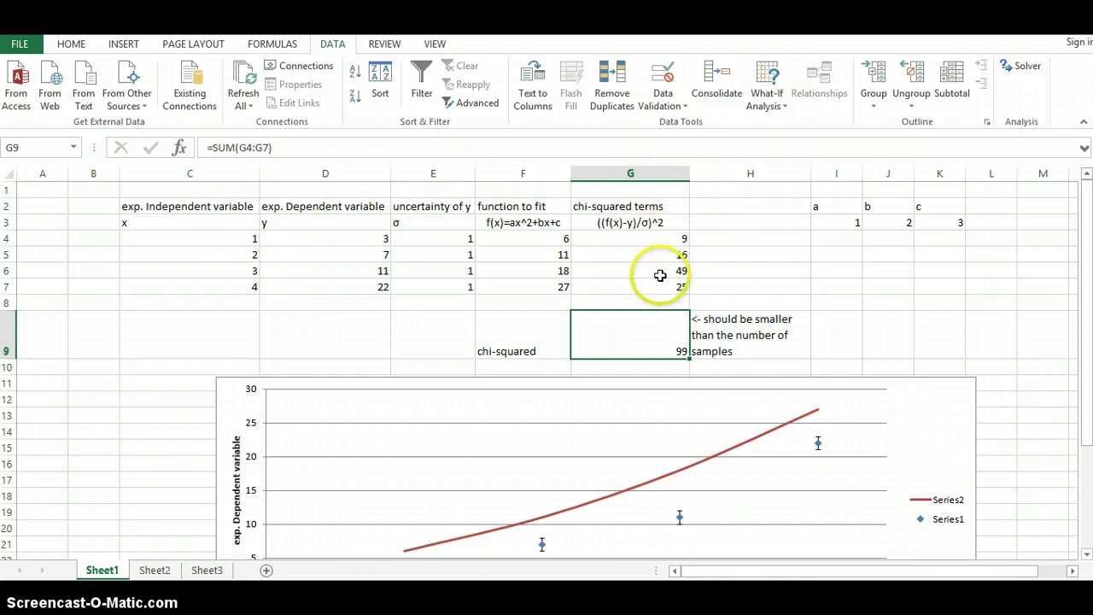
Step: Run Solver to minimize chi-squared in G9 by changing I3:K3 with the GRG Nonlinear method, and keep the Solver solution
left_click(1027, 67)
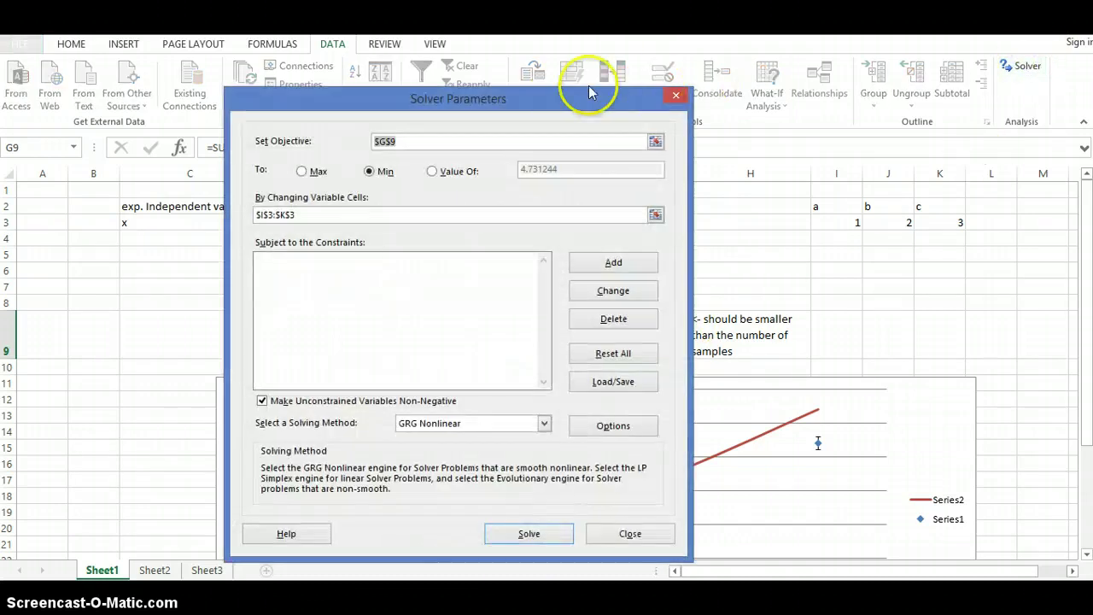
left_click_drag(520, 103, 477, 82)
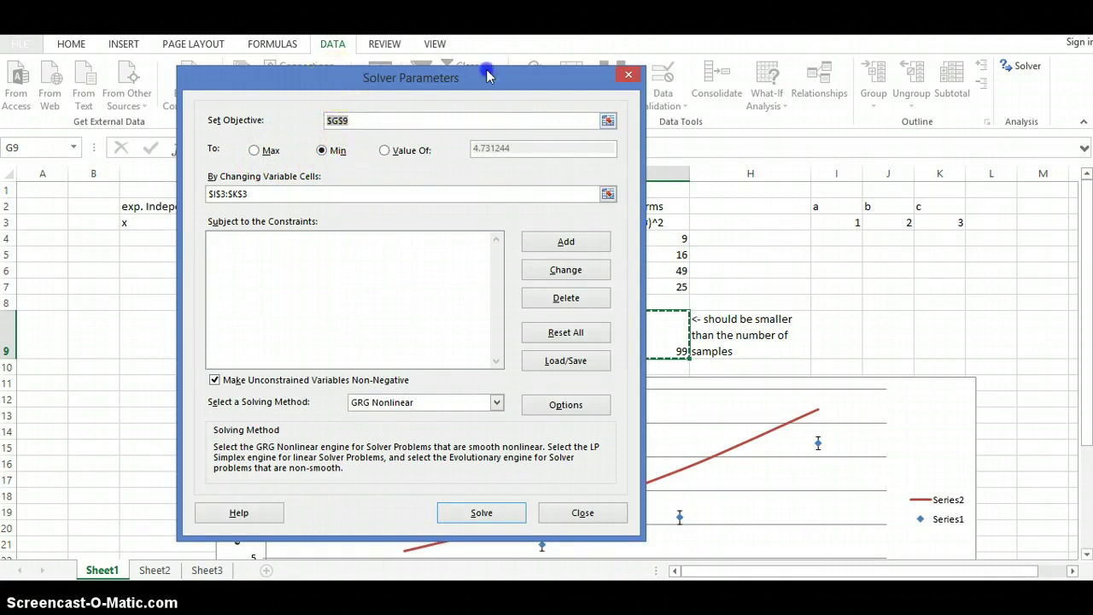
left_click_drag(342, 86, 876, 189)
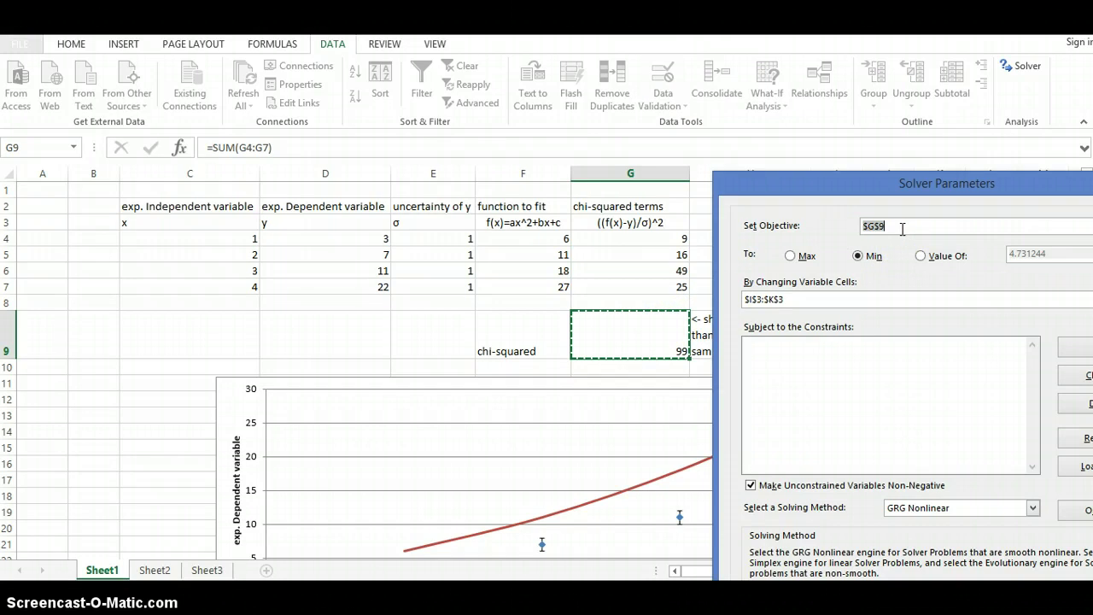
left_click(909, 193)
left_click_drag(910, 190, 244, 96)
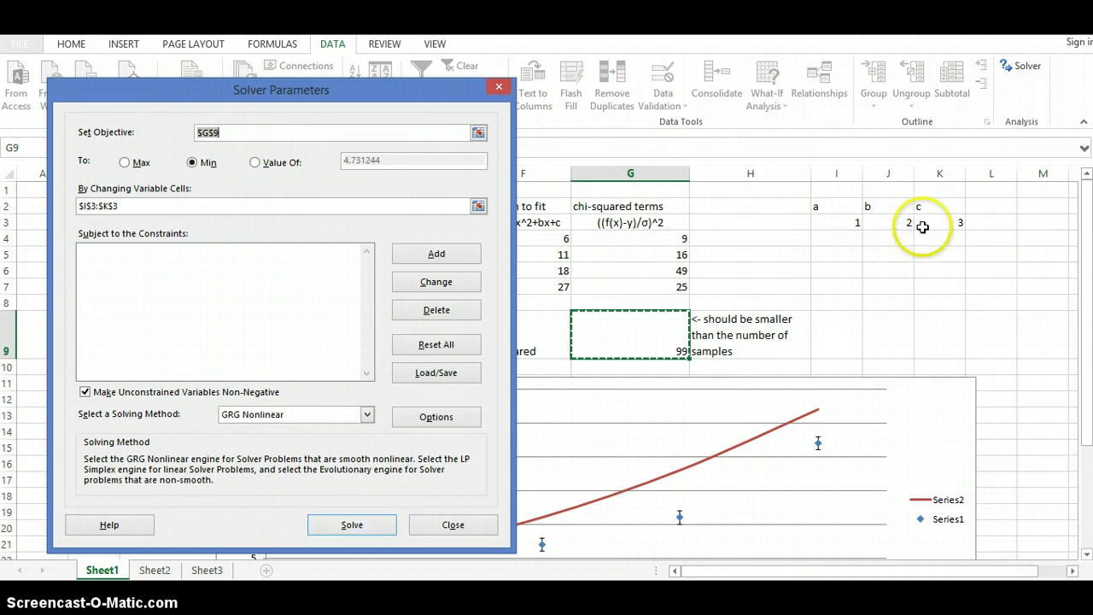
left_click(350, 524)
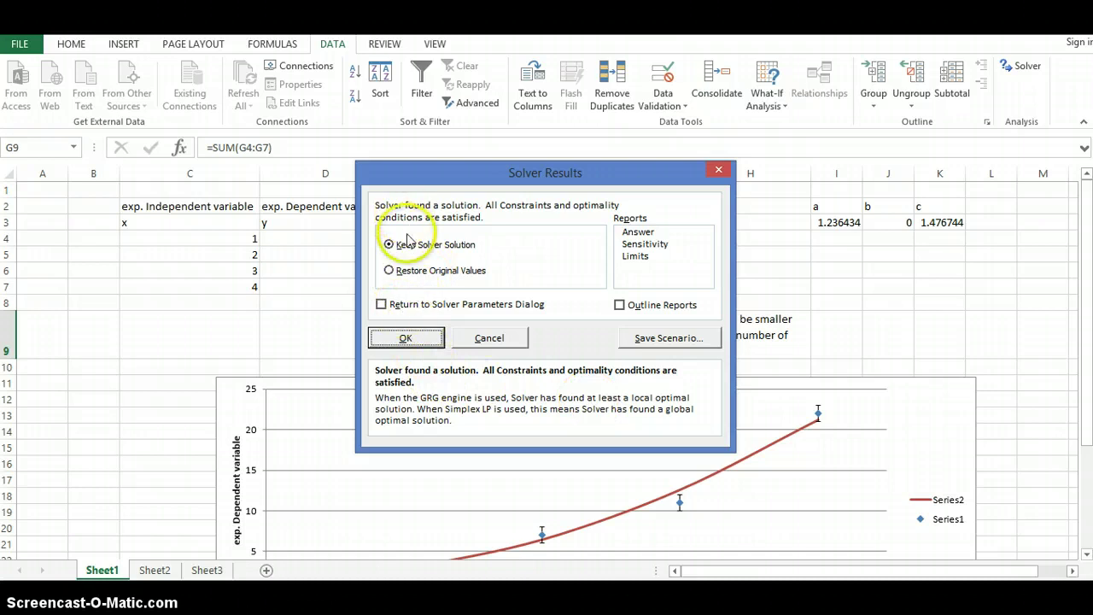
left_click(405, 338)
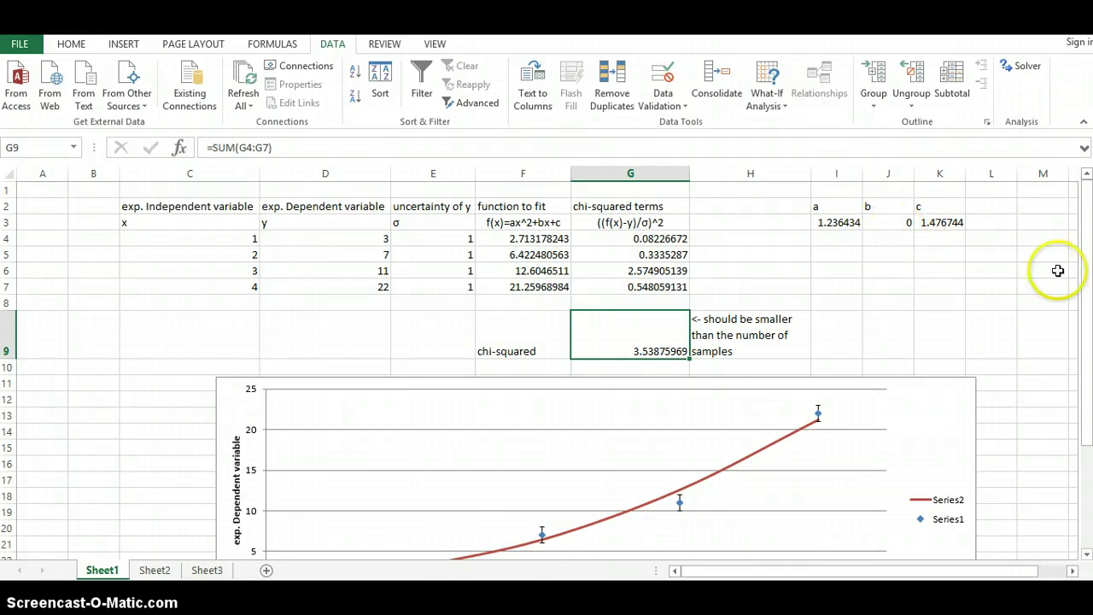
Step: Examine how the solved curve fits the charted data points and error bars, and review the chi-squared and parameter cells
left_click_drag(1080, 261, 1083, 338)
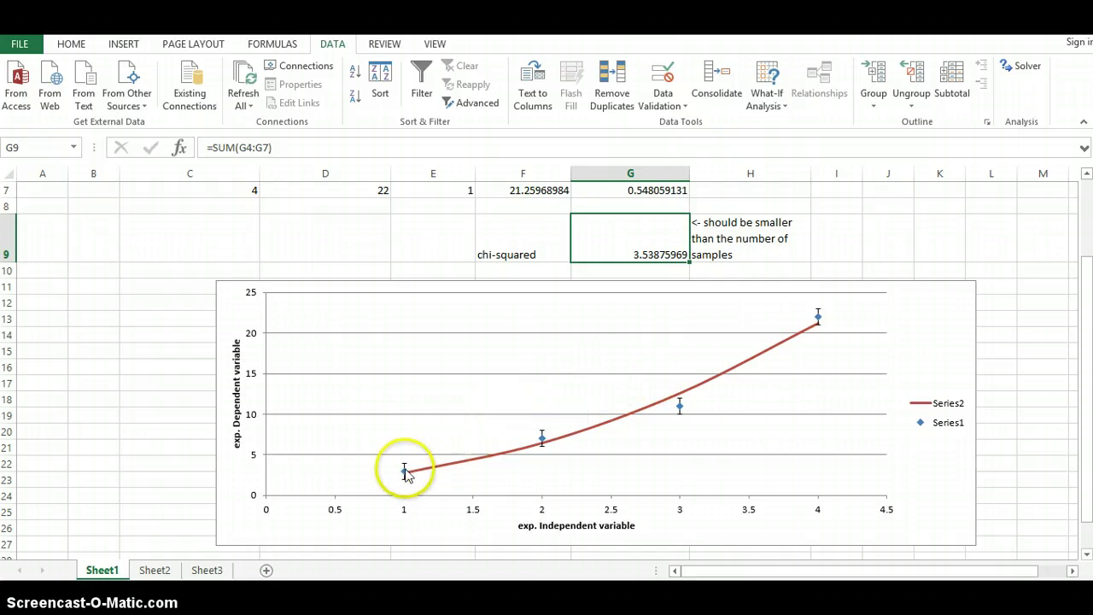
mouse_move(404, 475)
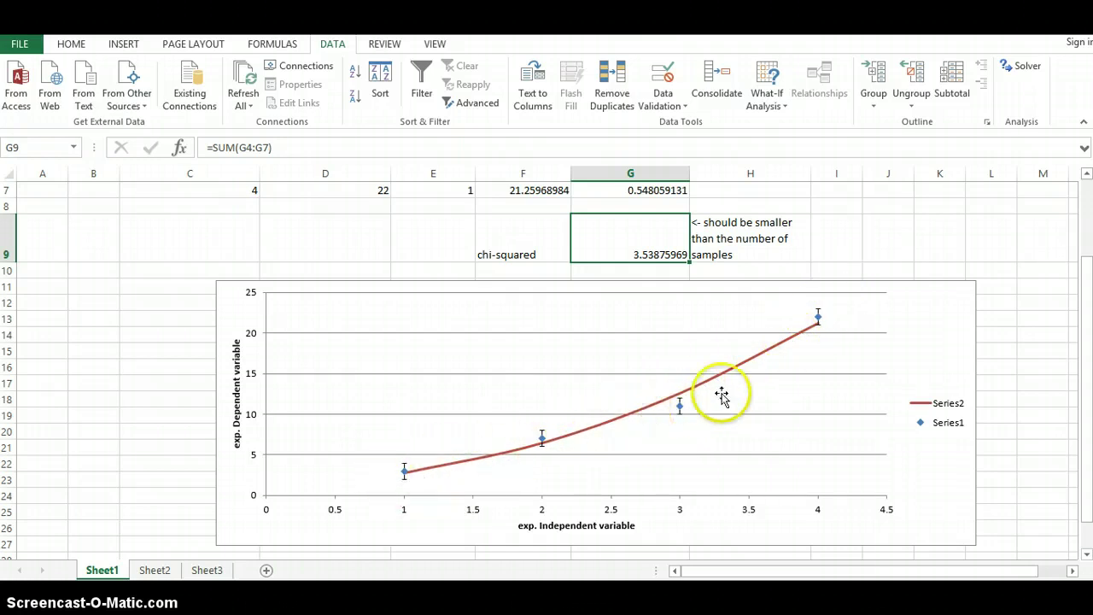
left_click_drag(1084, 374, 1089, 303)
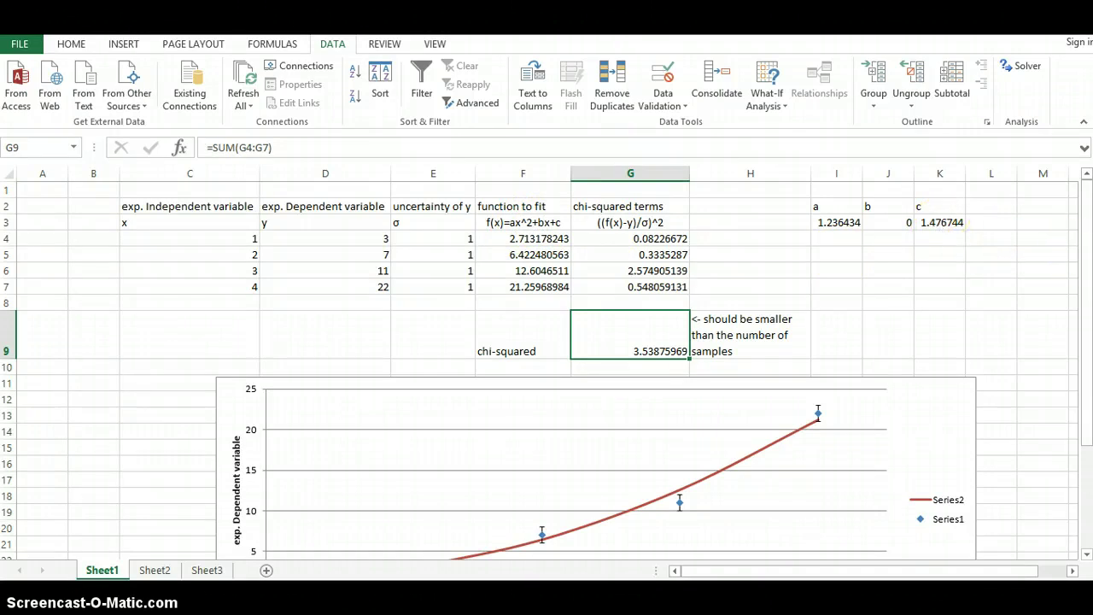
left_click_drag(1088, 247, 1087, 291)
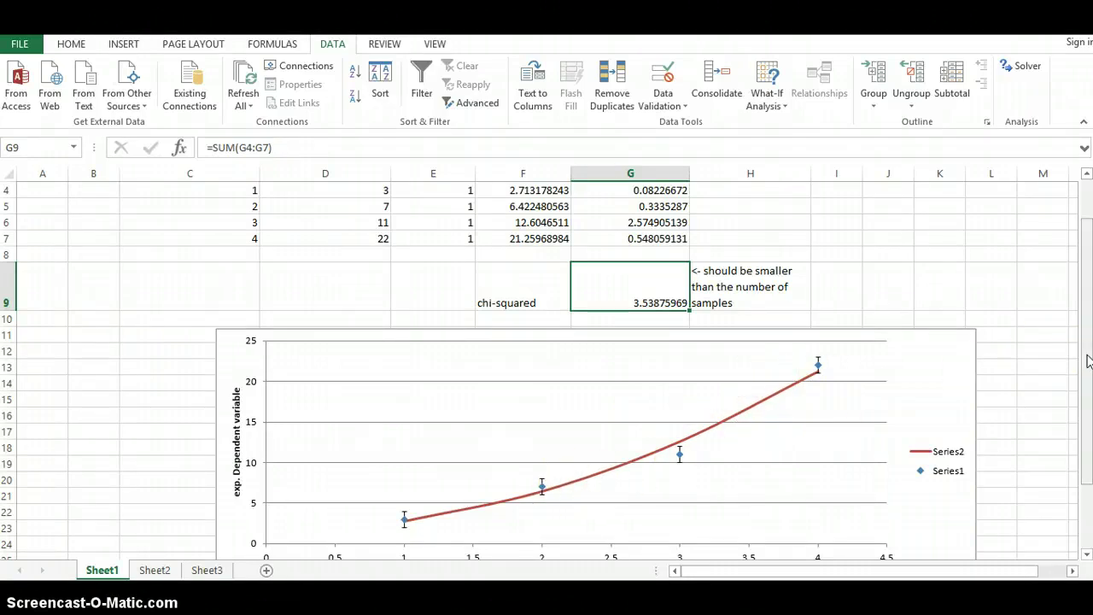
mouse_move(1087, 358)
left_mouse_down()
mouse_move(1085, 423)
mouse_move(1081, 357)
left_mouse_up()
left_click_drag(1090, 389, 1090, 349)
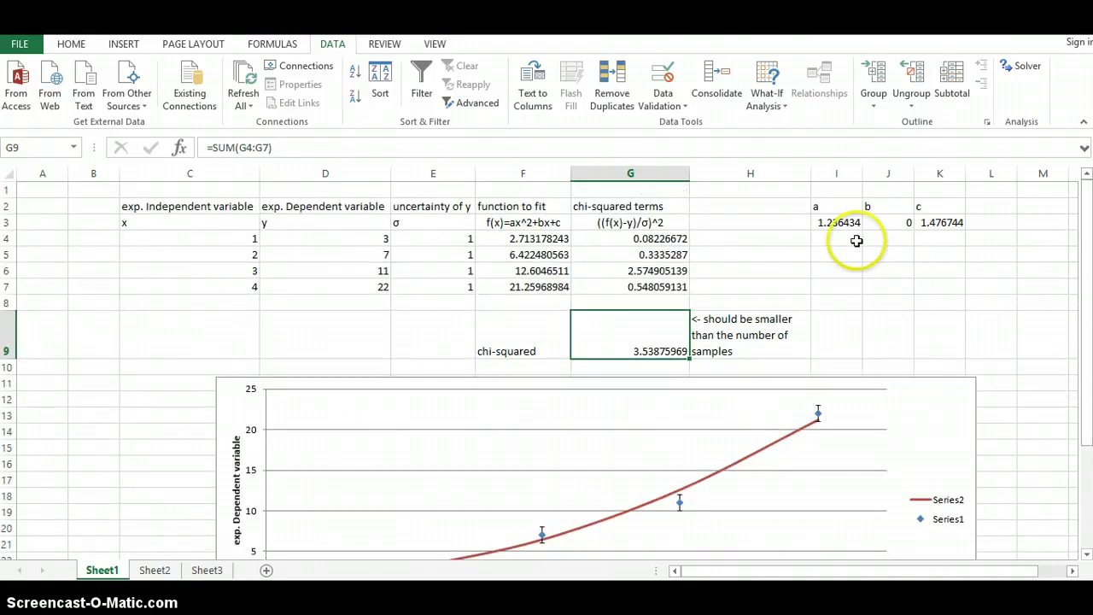